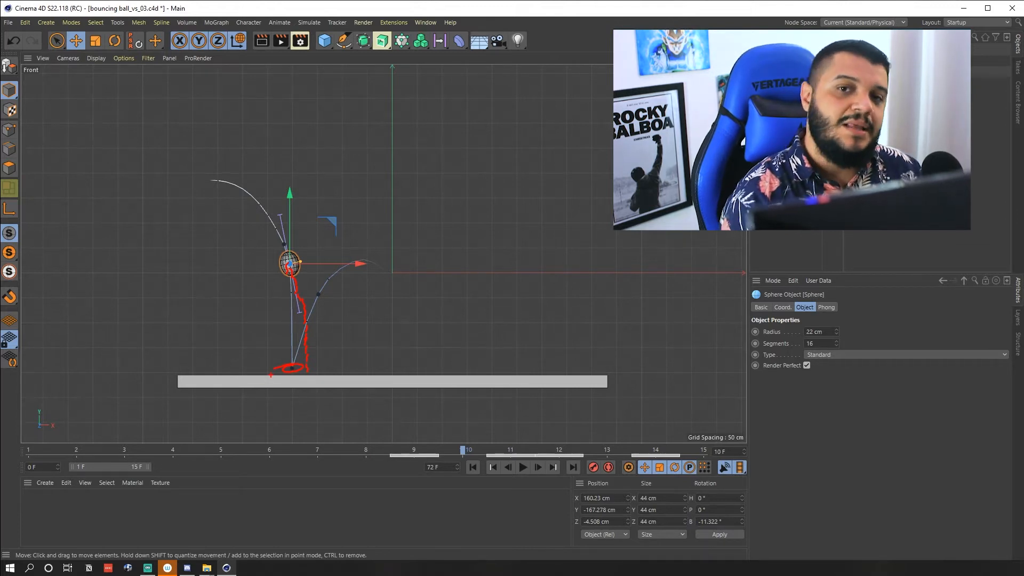
Add a Display tag to the sphere, enable its ghosting, and scrub the timeline to frame 12.
key("Escape")
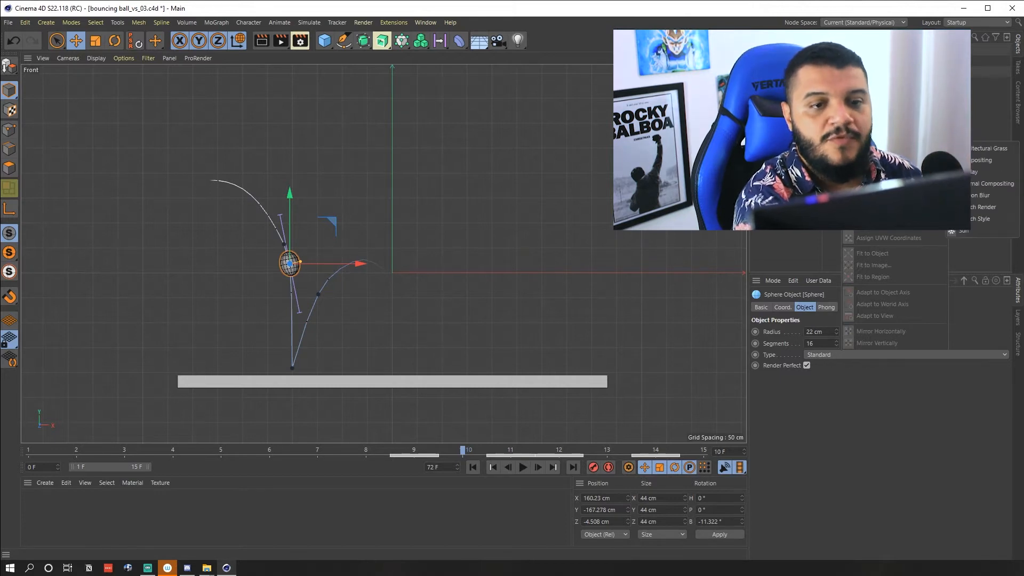
left_click(982, 174)
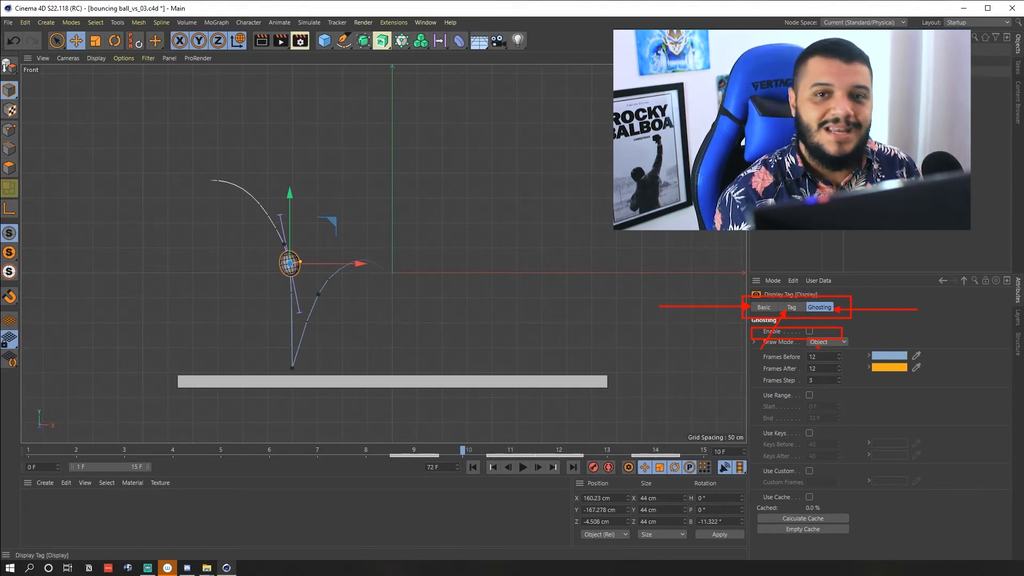
left_click(809, 332)
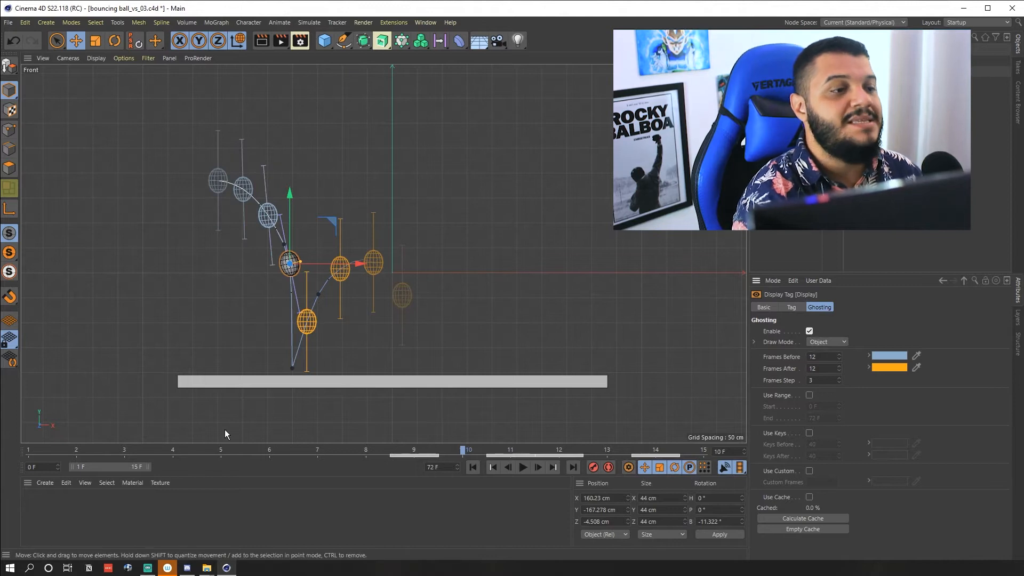
left_click_drag(154, 450, 546, 471)
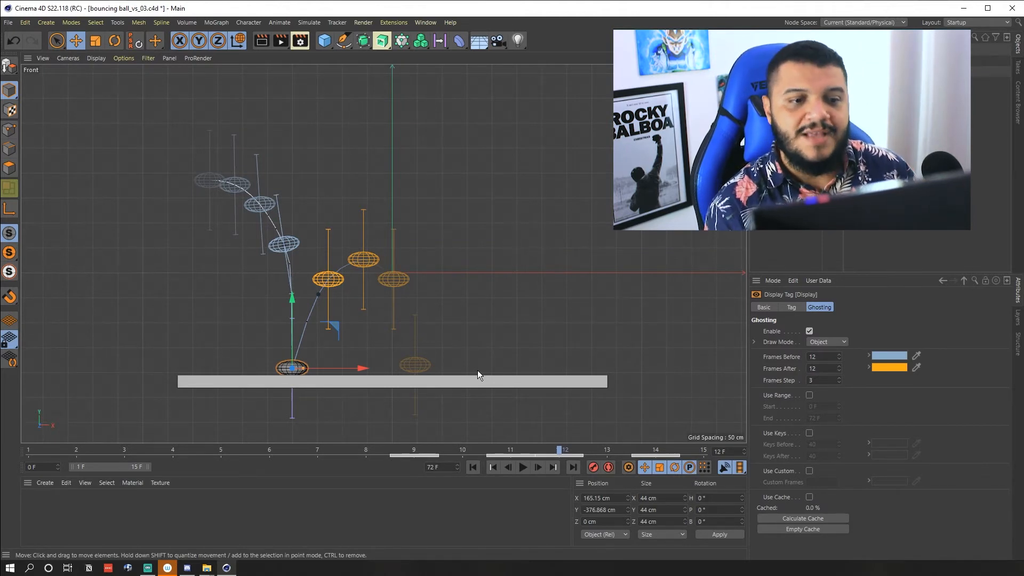
Set the ghosting to 3 frames before, 6 frames after and a frame step of 1.
left_click(826, 357)
type("3")
key("Tab")
type("6")
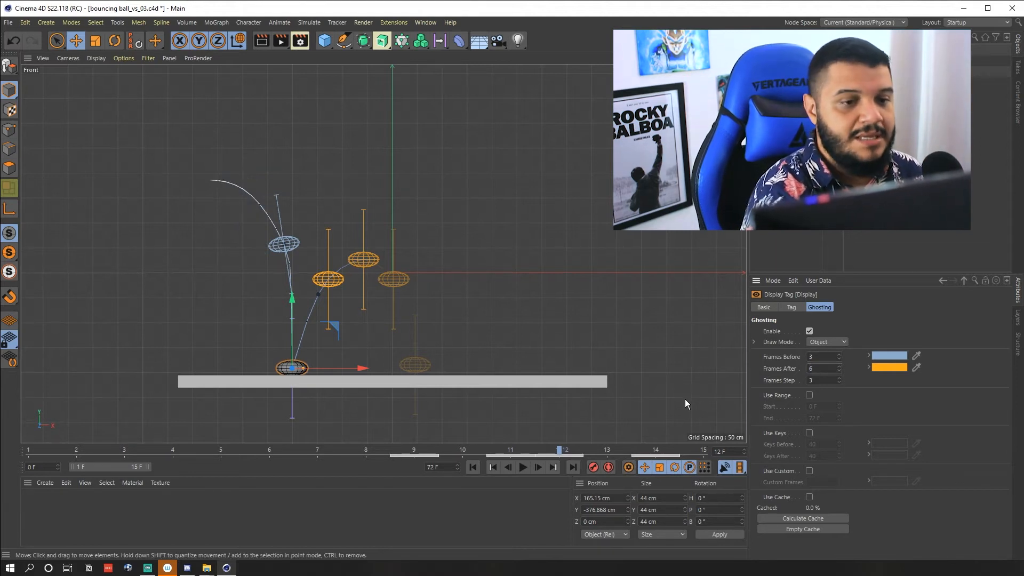
key("Tab")
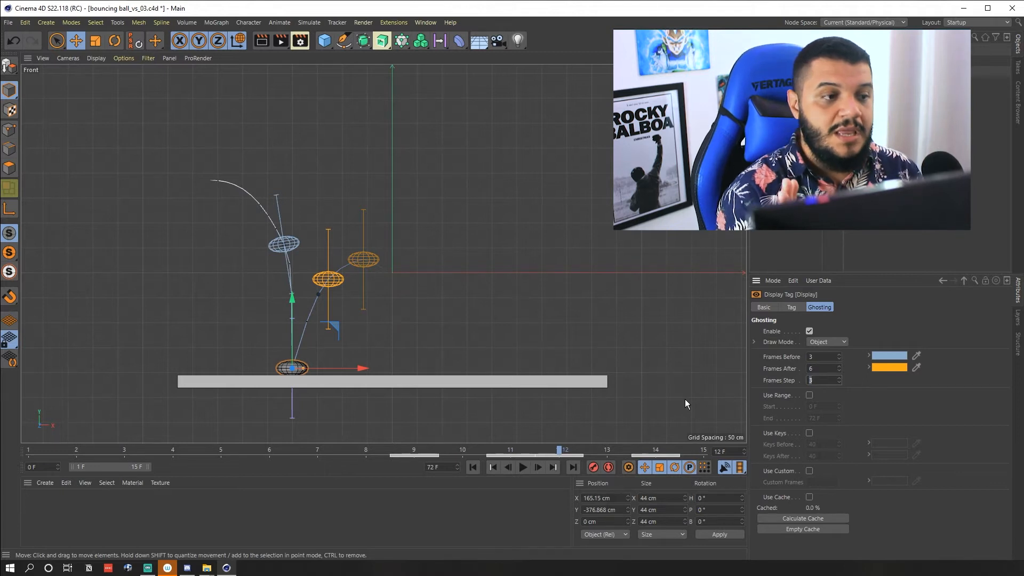
type("1")
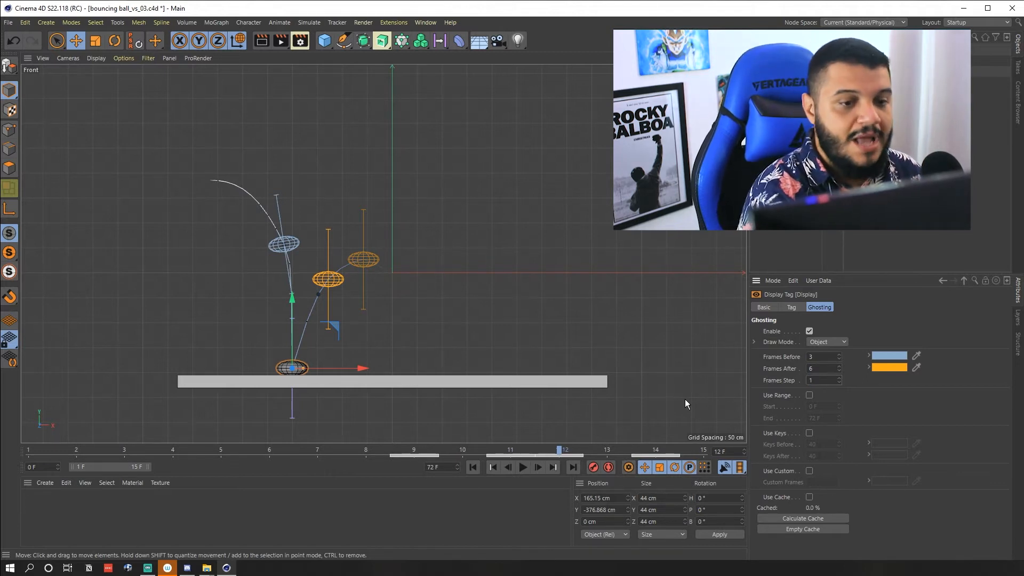
key("Return")
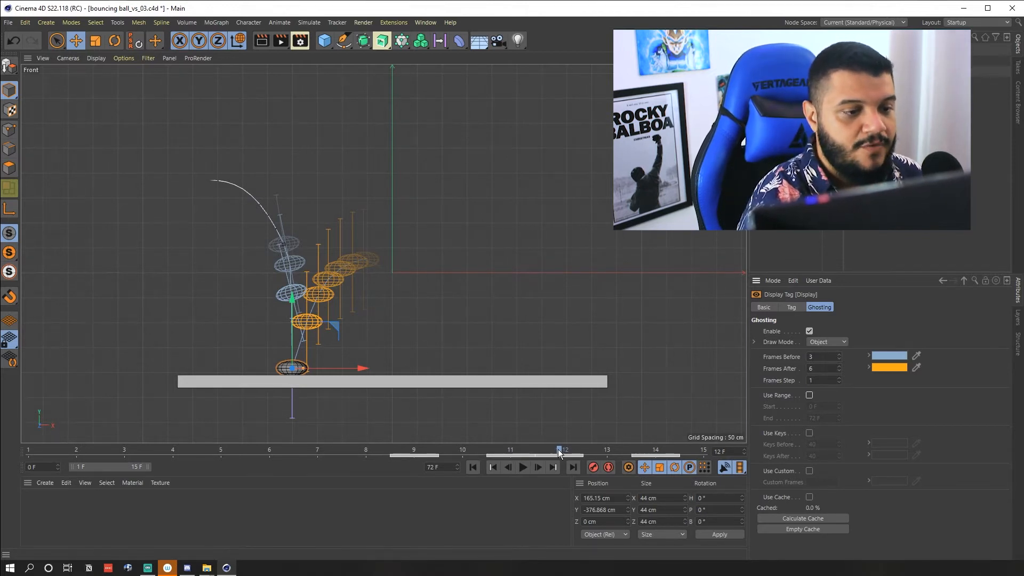
At frame 12, move the ball's ground contact along X to about 217 cm and key the new position.
left_click_drag(560, 454, 511, 453)
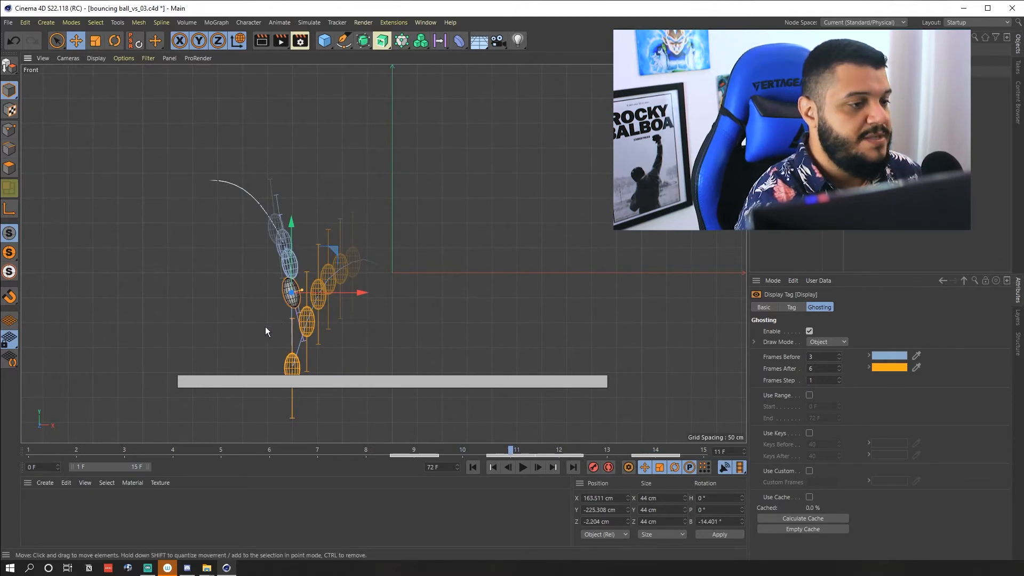
scroll(265, 327, "up", 10)
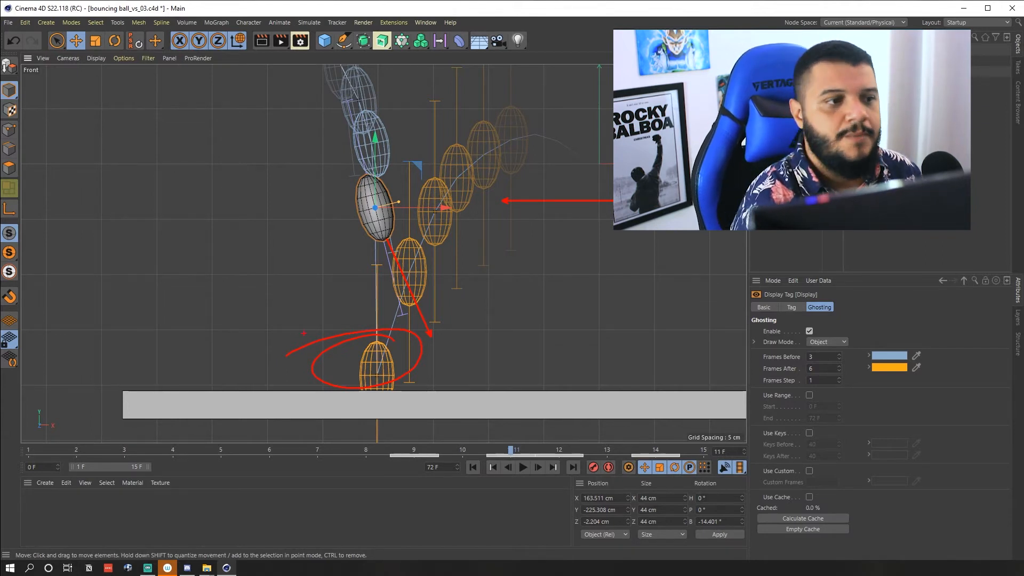
left_click(535, 453)
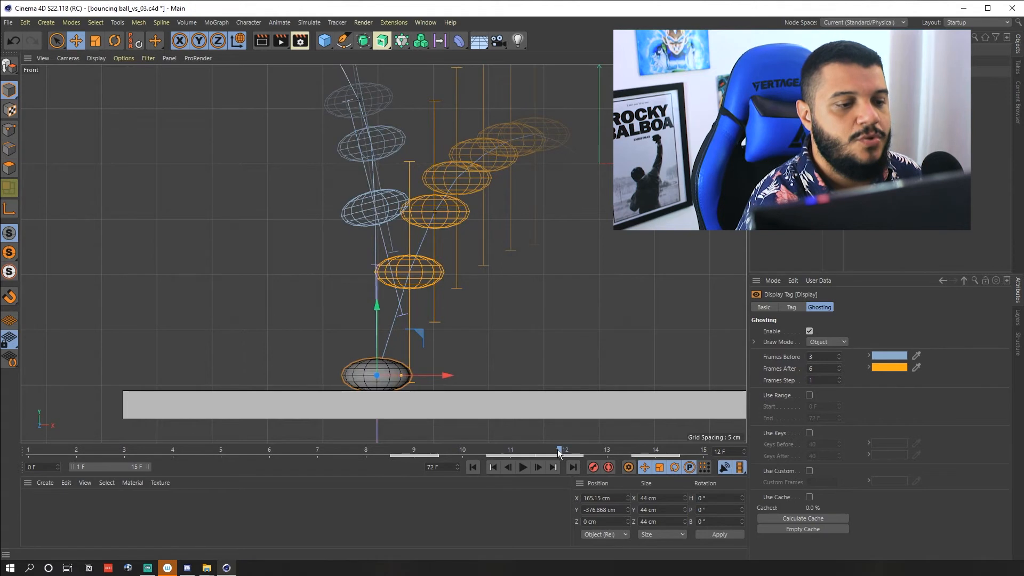
left_click_drag(448, 375, 497, 377)
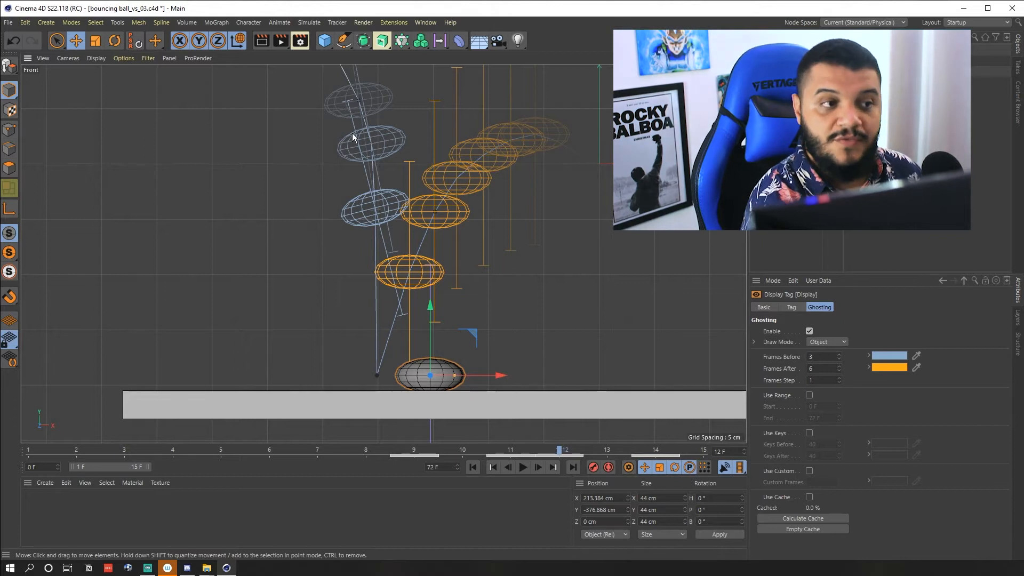
left_click_drag(495, 374, 495, 380)
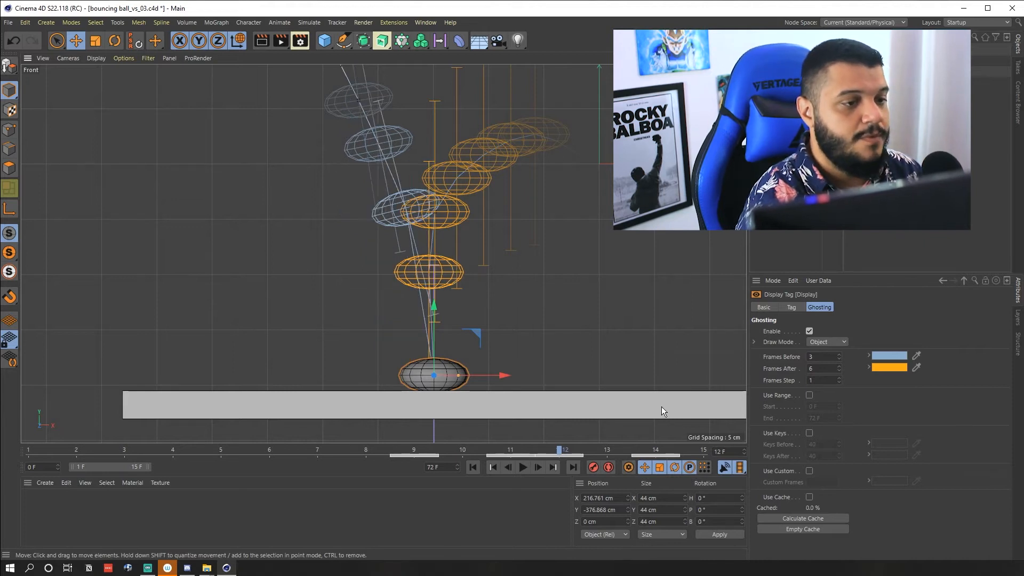
At frame 14, move the ball along X to about 267 cm and record the position keyframe.
left_click_drag(546, 452, 561, 469)
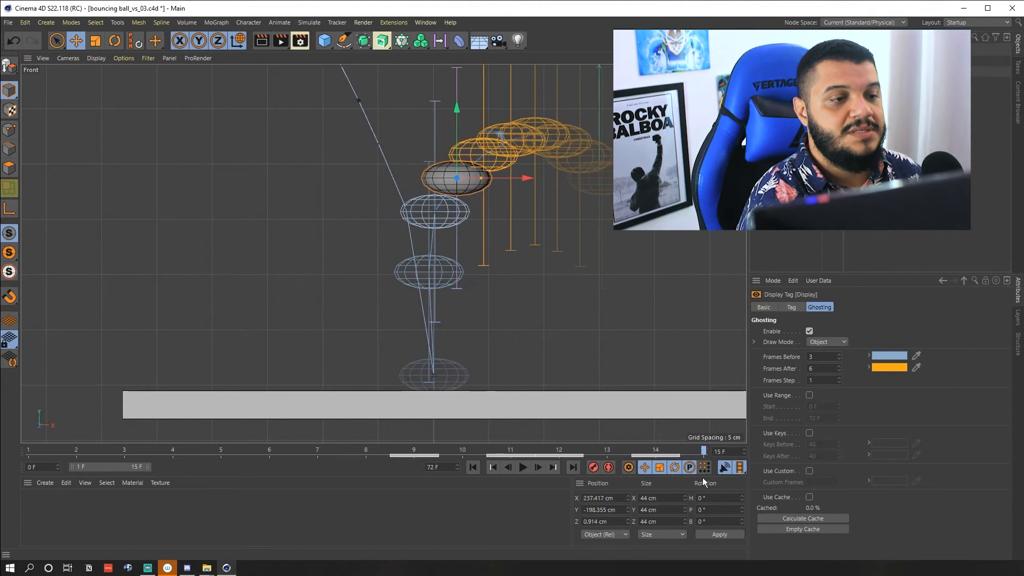
left_click_drag(373, 451, 592, 476)
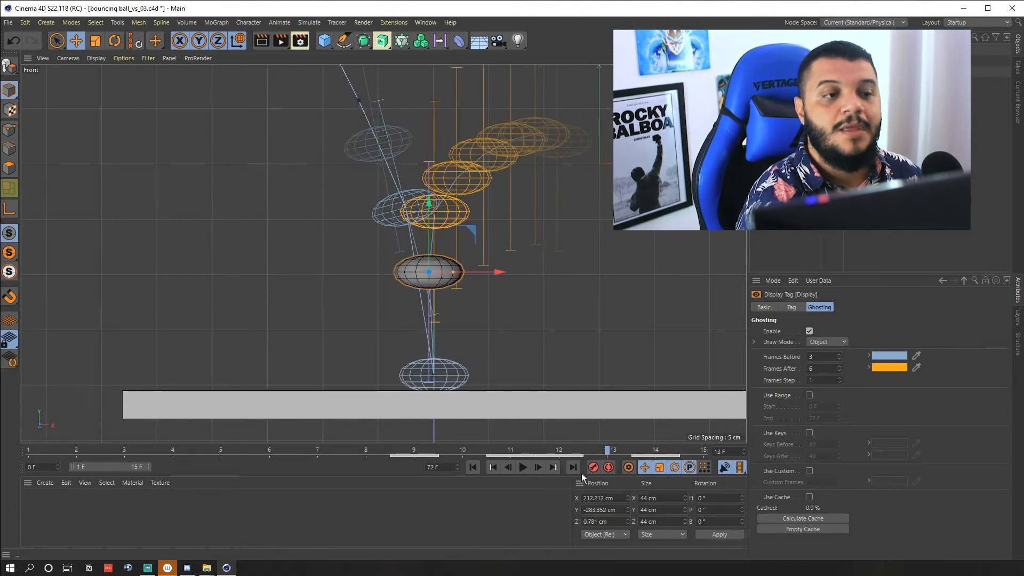
left_click(656, 454)
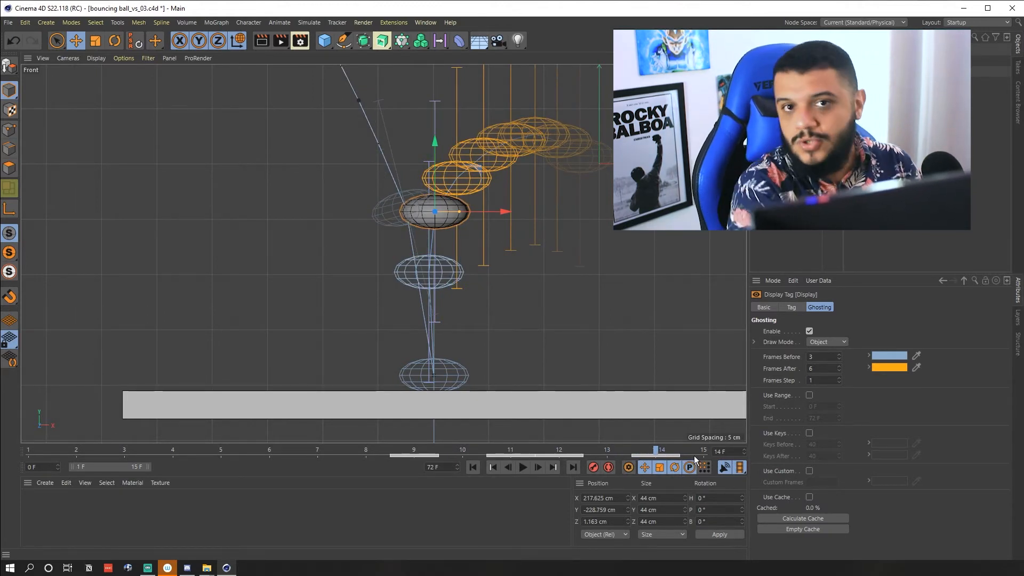
left_click_drag(503, 211, 536, 211)
key("F9")
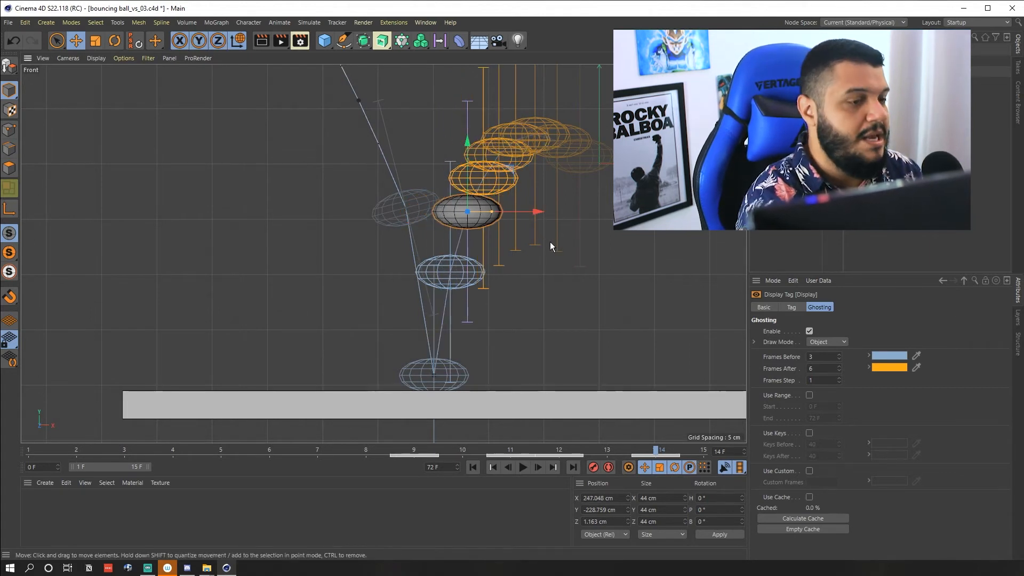
left_click_drag(533, 212, 562, 214)
key("F9")
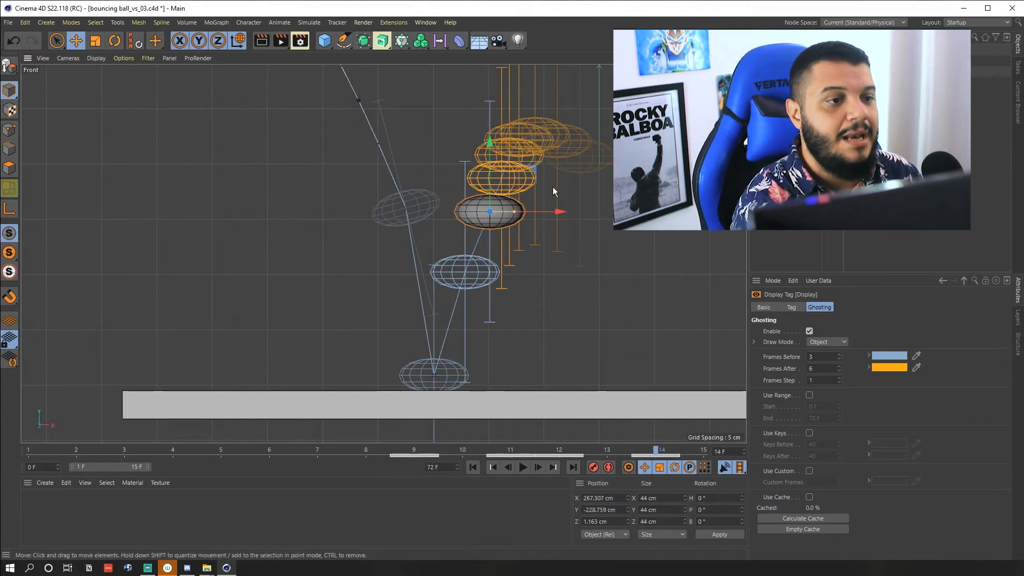
Extend the timeline's preview range to frame 21 and move the ball at frame 18 to about 326 cm in X.
left_click_drag(675, 444, 494, 443)
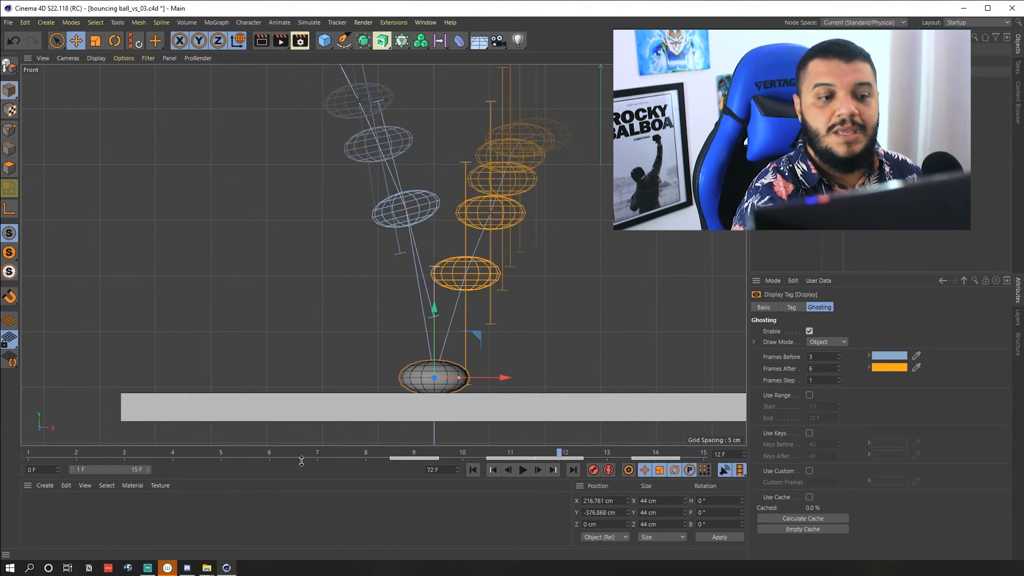
left_click_drag(148, 469, 176, 469)
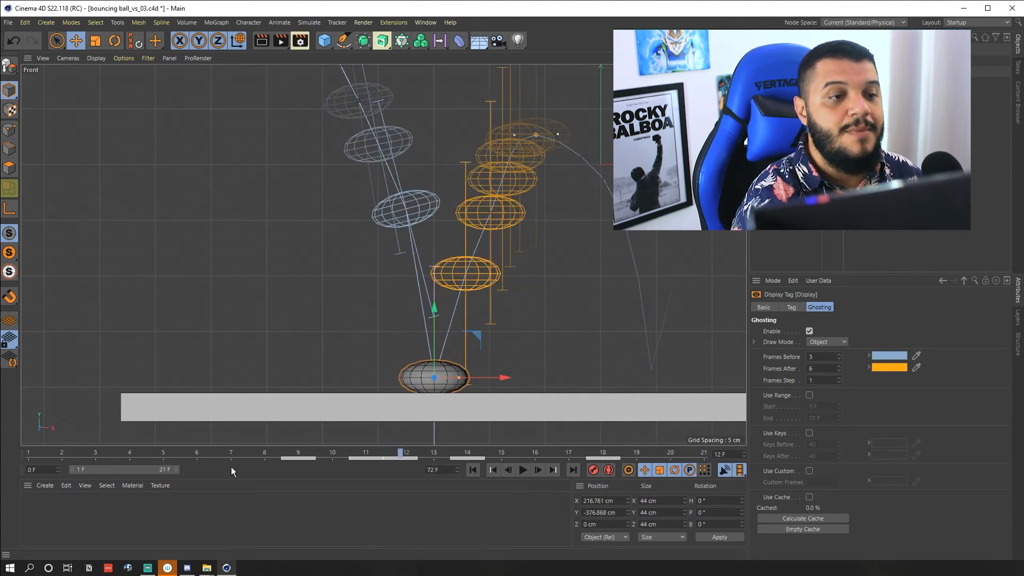
left_click(590, 453)
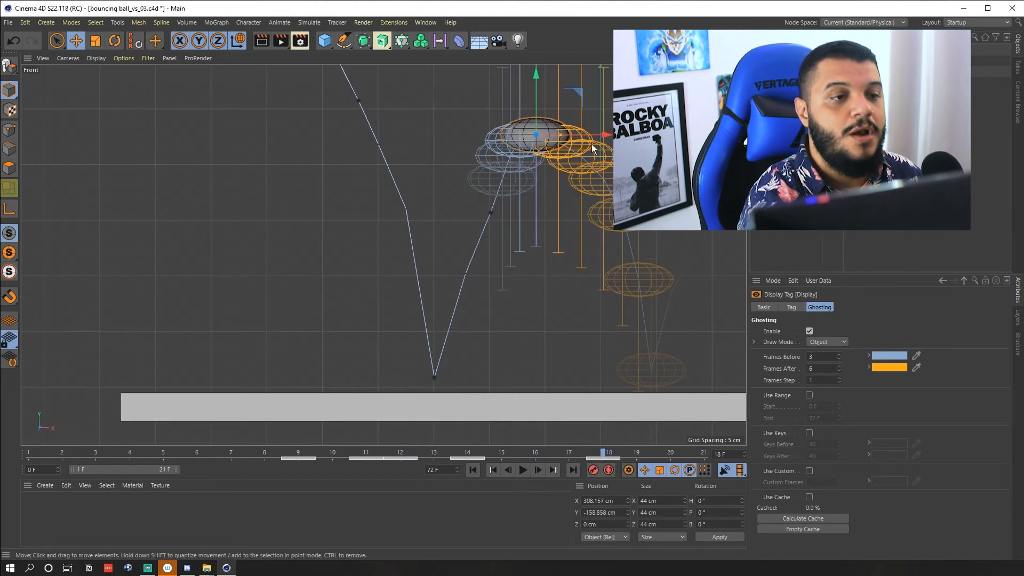
left_click_drag(591, 143, 612, 143)
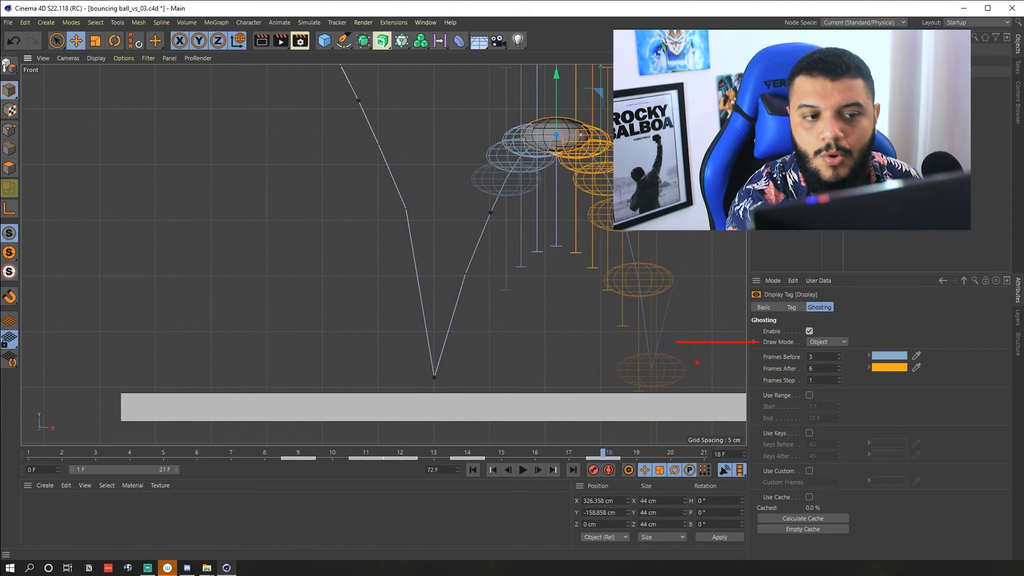
Expand the ghosting draw options with Object mode kept, try Gouraud Shading (Lines) and Quick Shading, and settle on Constant Shading.
left_click(753, 341)
left_click(834, 342)
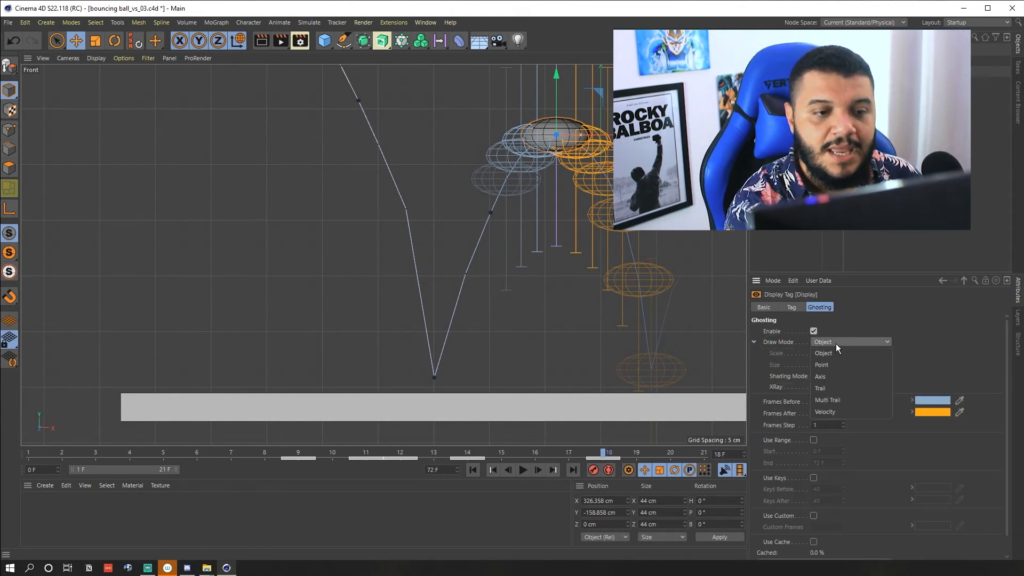
left_click(837, 351)
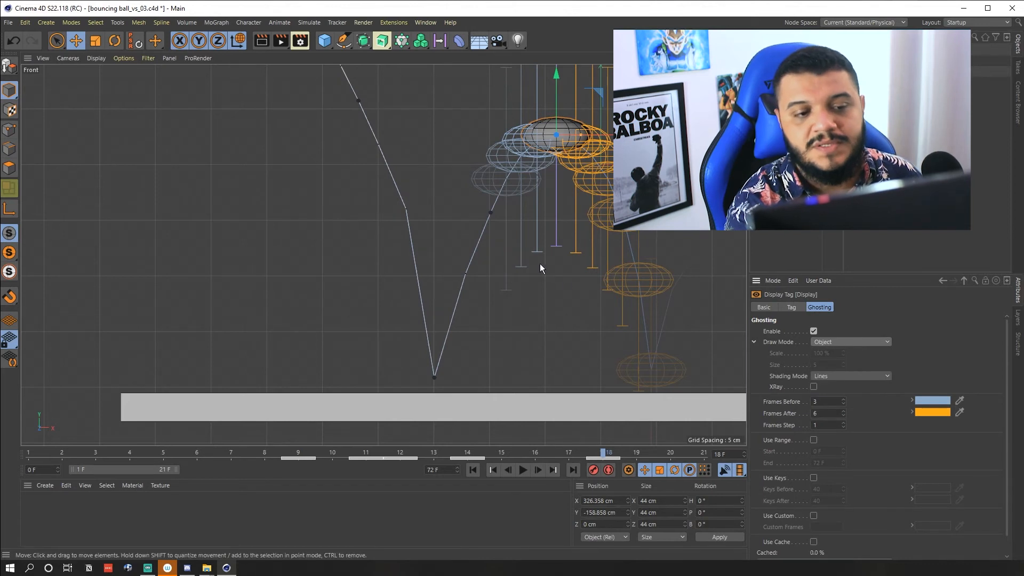
left_click(752, 342)
left_click(751, 342)
left_click(859, 374)
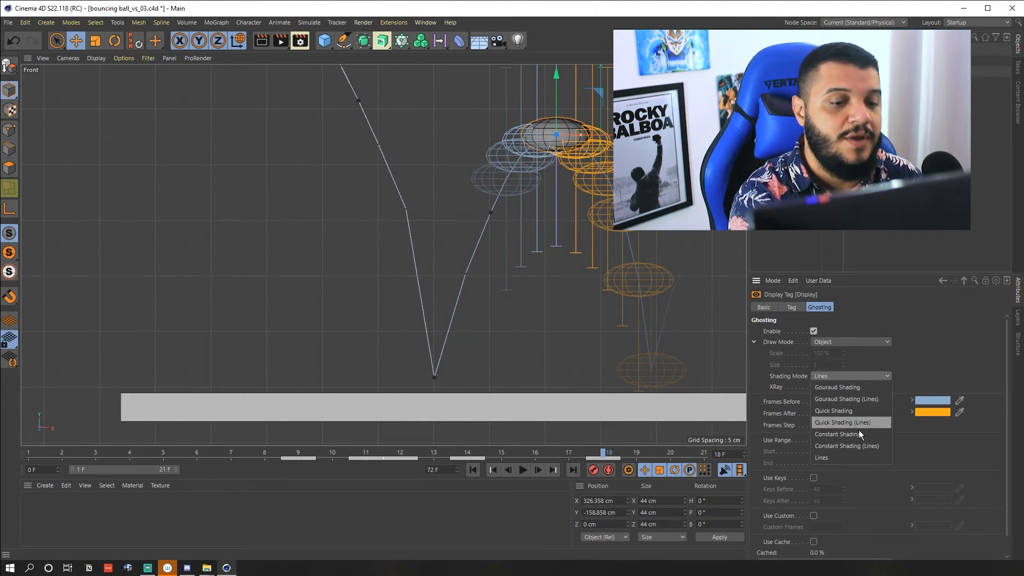
left_click(869, 402)
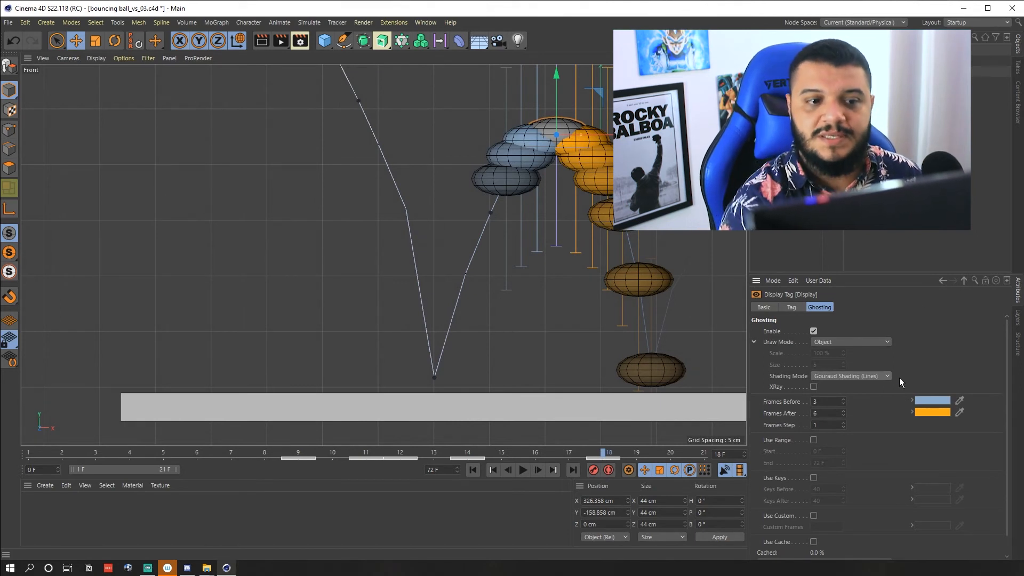
left_click(859, 377)
left_click(854, 409)
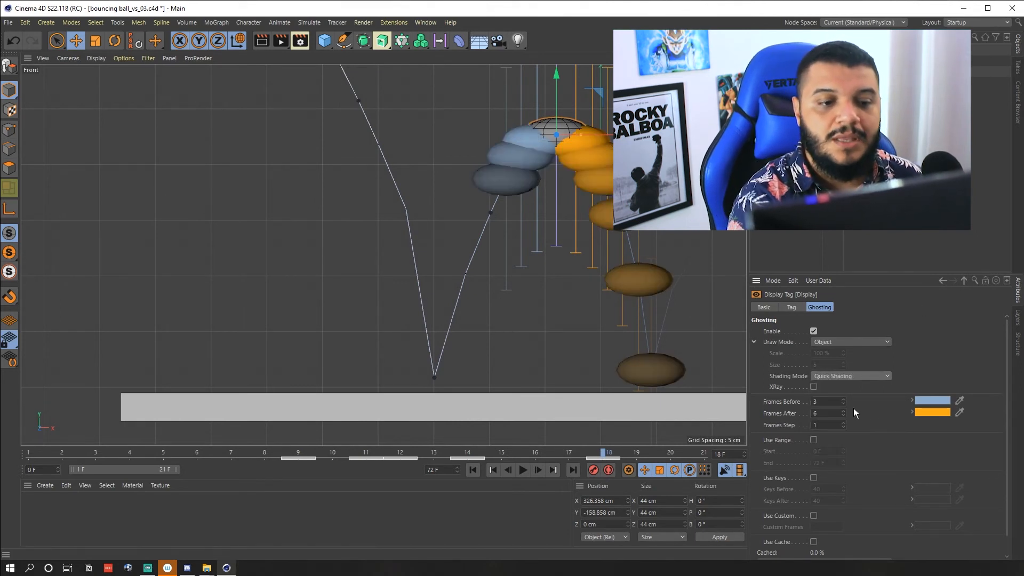
left_click(865, 375)
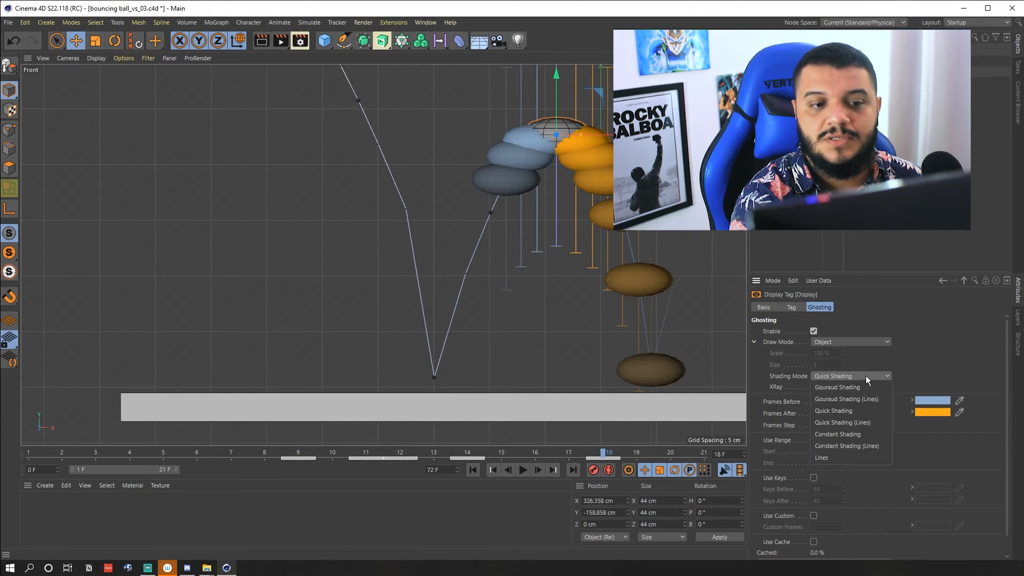
left_click(863, 433)
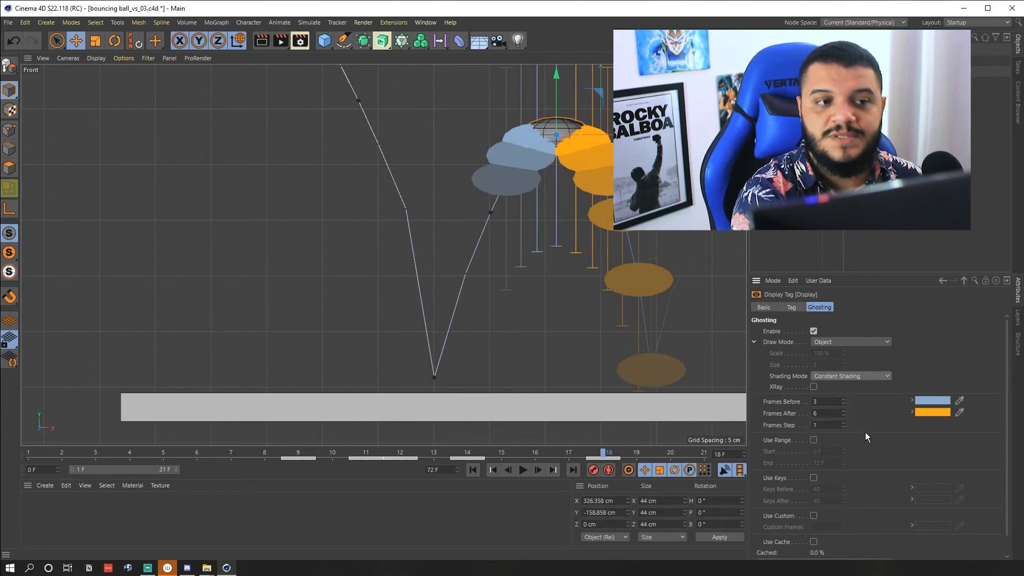
Try the Velocity and Multi Trail ghost draw modes, scrubbing the timeline to check the trails.
left_click(850, 342)
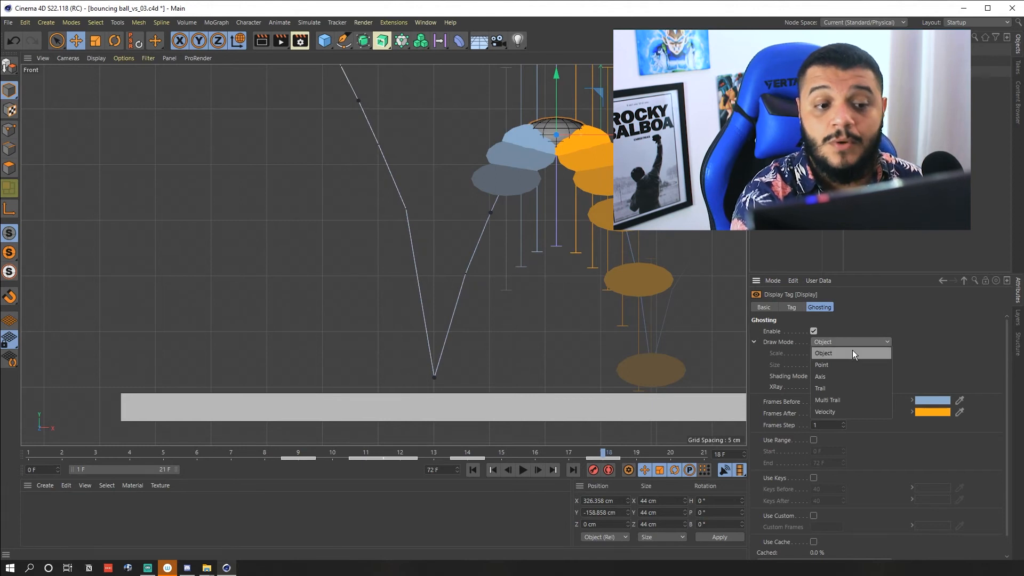
left_click(854, 412)
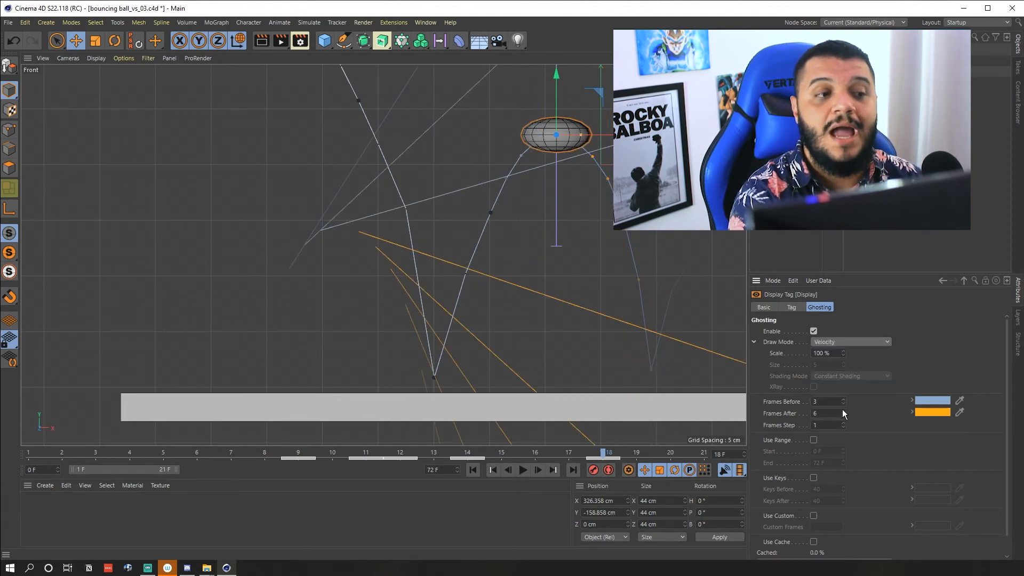
left_click(872, 341)
left_click(856, 399)
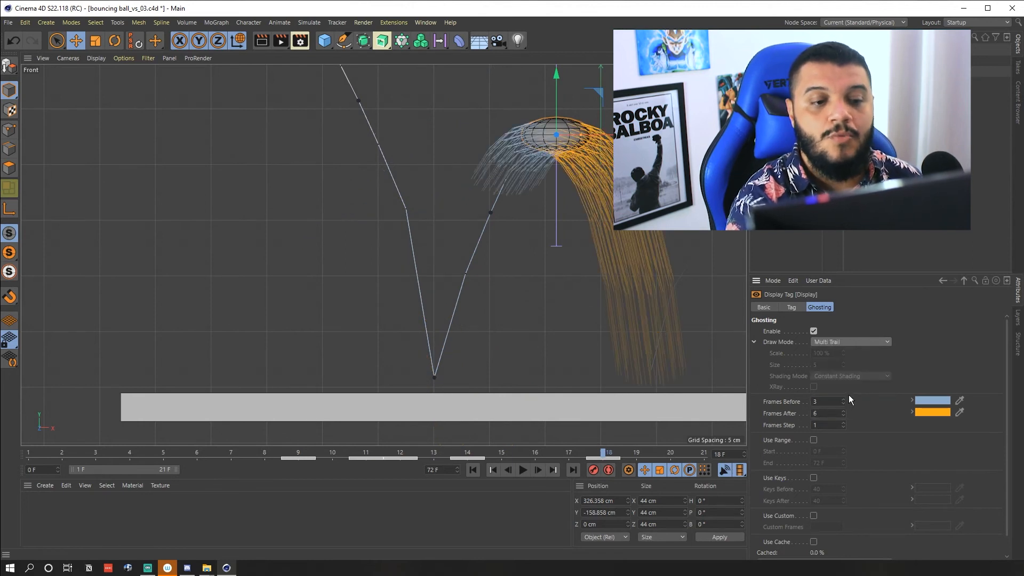
left_click_drag(344, 456, 459, 460)
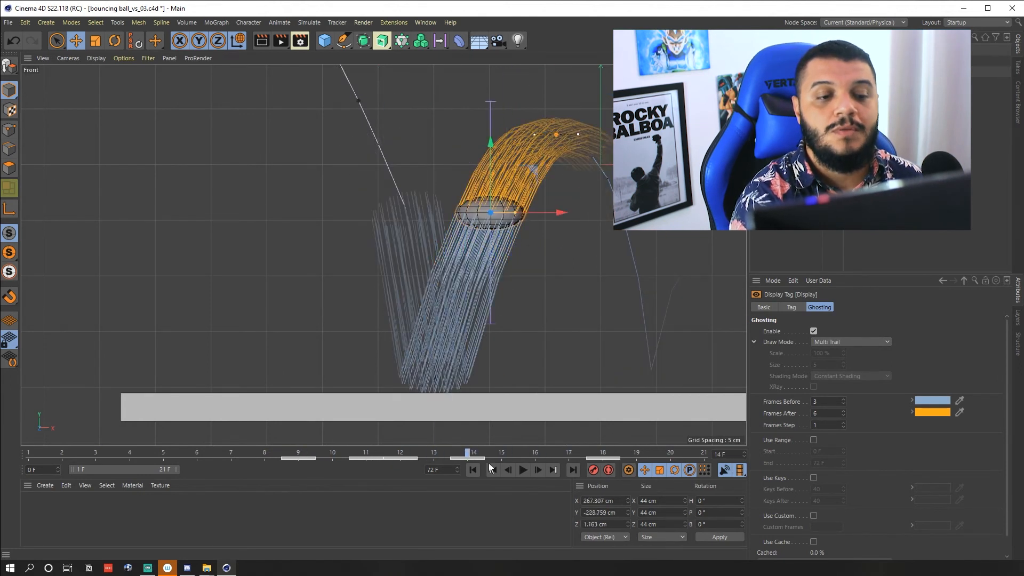
Try the Point ghost draw mode with a size of 10, viewing it at frame 12.
left_click(871, 340)
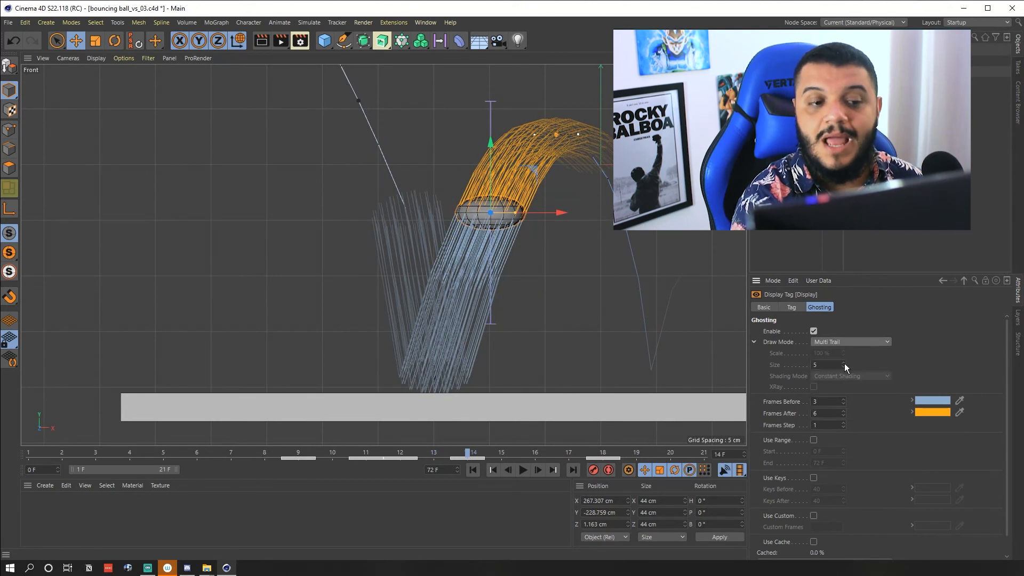
left_click(853, 364)
left_click_drag(468, 455, 401, 448)
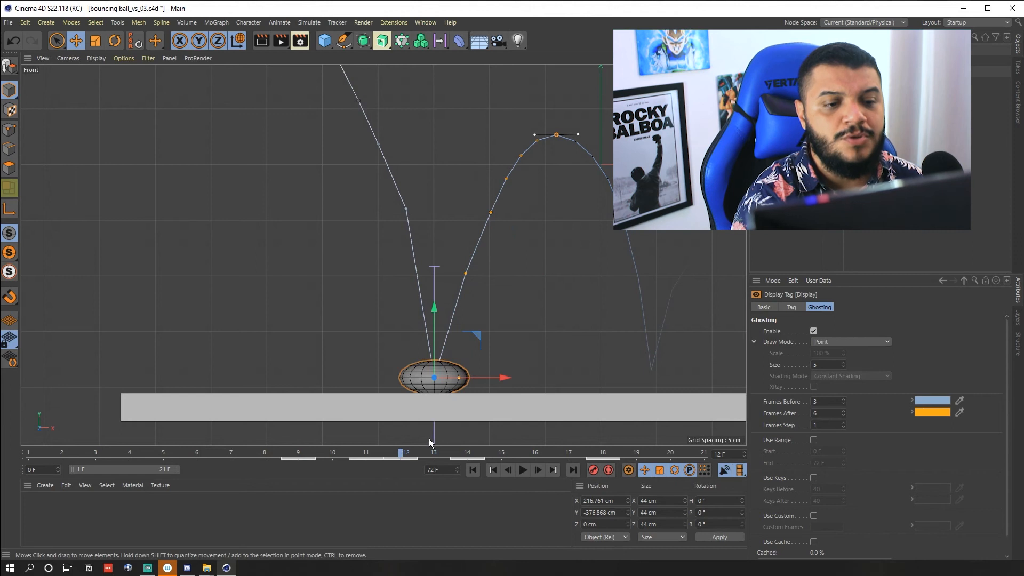
left_click_drag(842, 366, 843, 354)
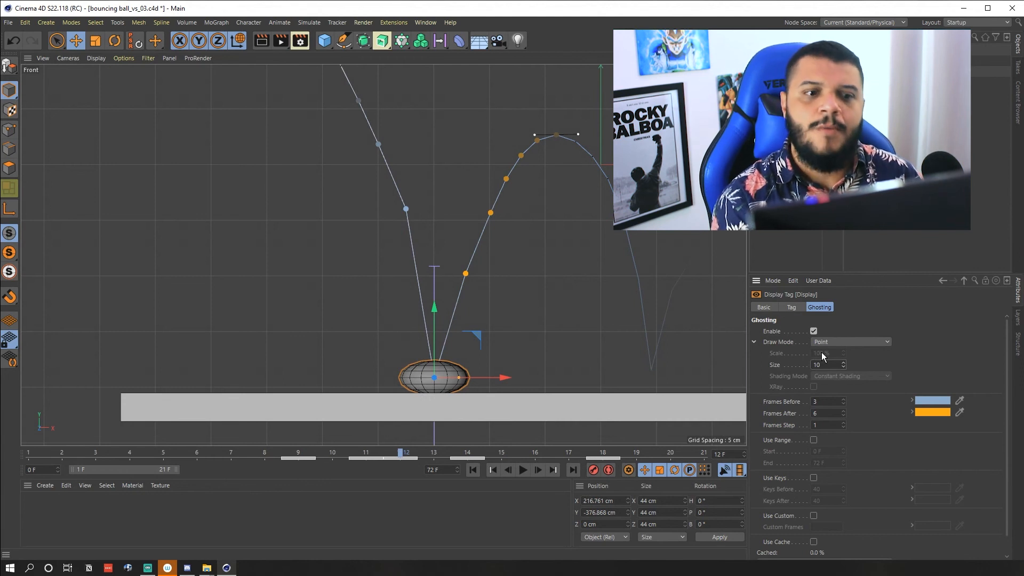
Set the ghost draw mode to Object, enable XRay, and scrub the timeline to check the ghosts.
left_click(872, 342)
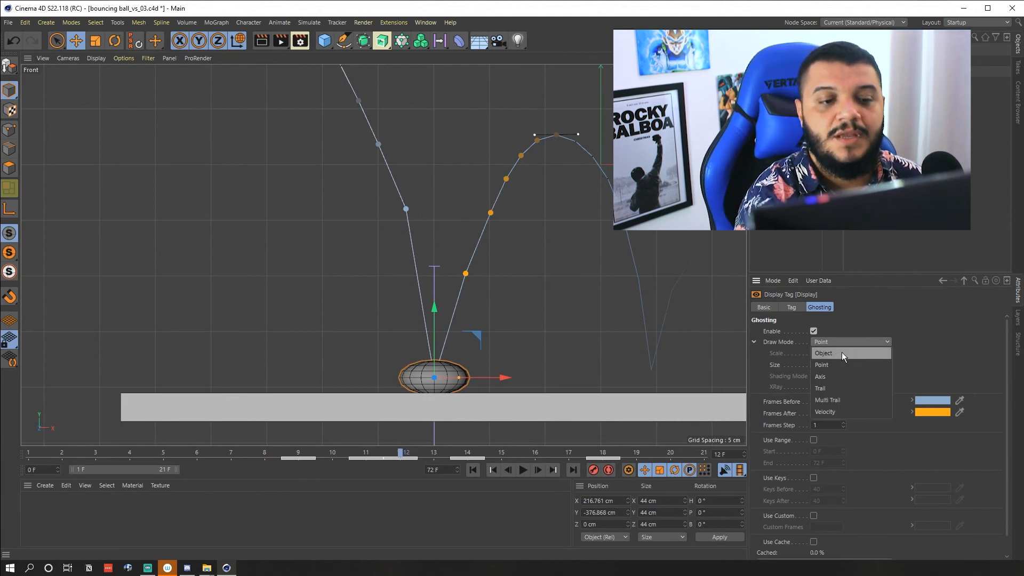
left_click(842, 353)
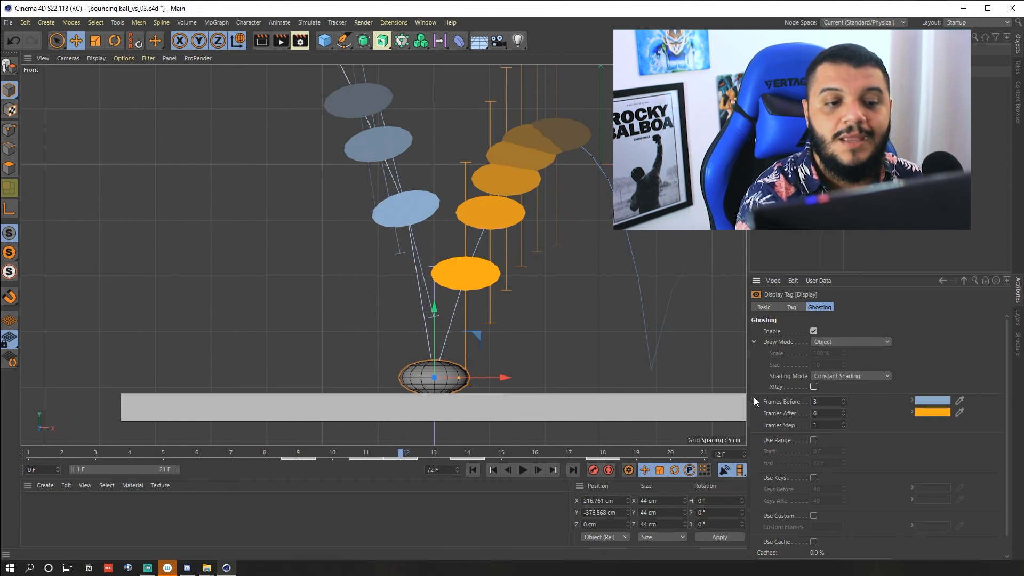
left_click(814, 387)
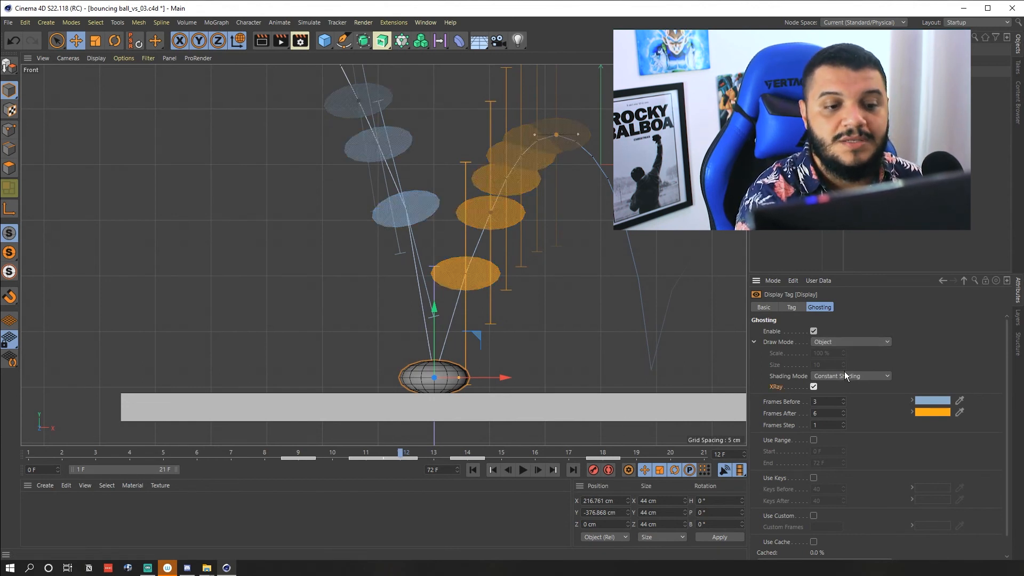
left_click_drag(392, 456, 391, 433)
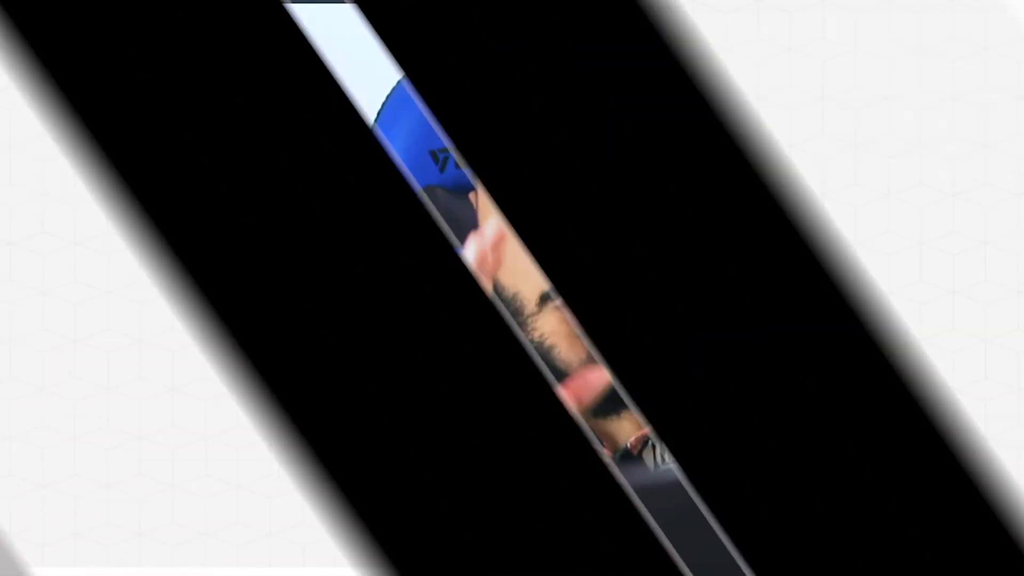